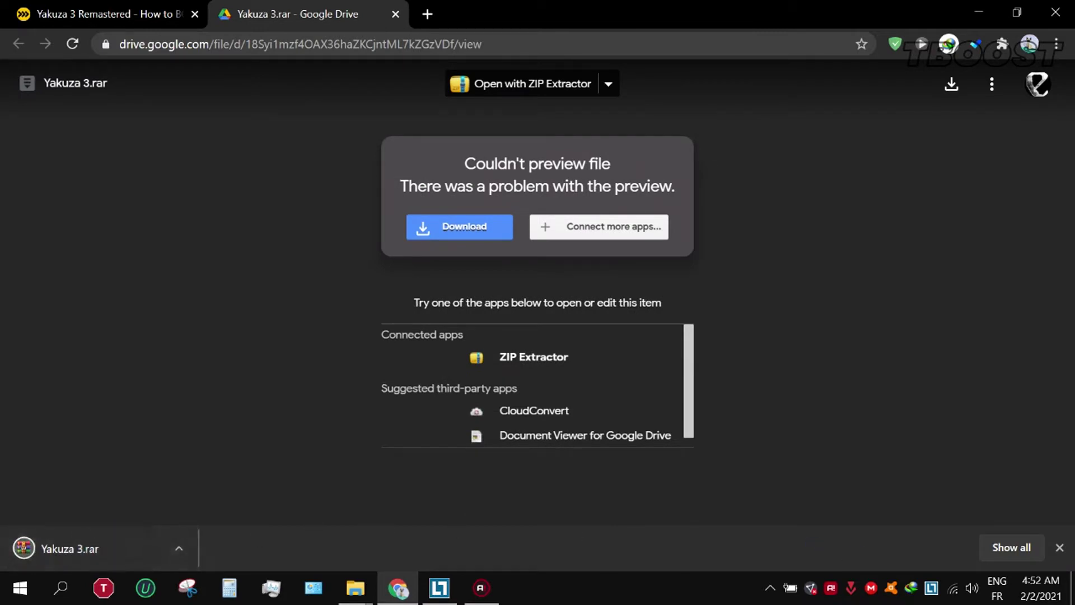
Drag the downloaded Yakuza 3.rar archive out of Chrome's download bar.
{"action": "left_click_drag", "start_coordinate": [865, 523], "coordinate": [864, 517]}
{"action": "left_click_drag", "start_coordinate": [101, 540], "coordinate": [1013, 580]}
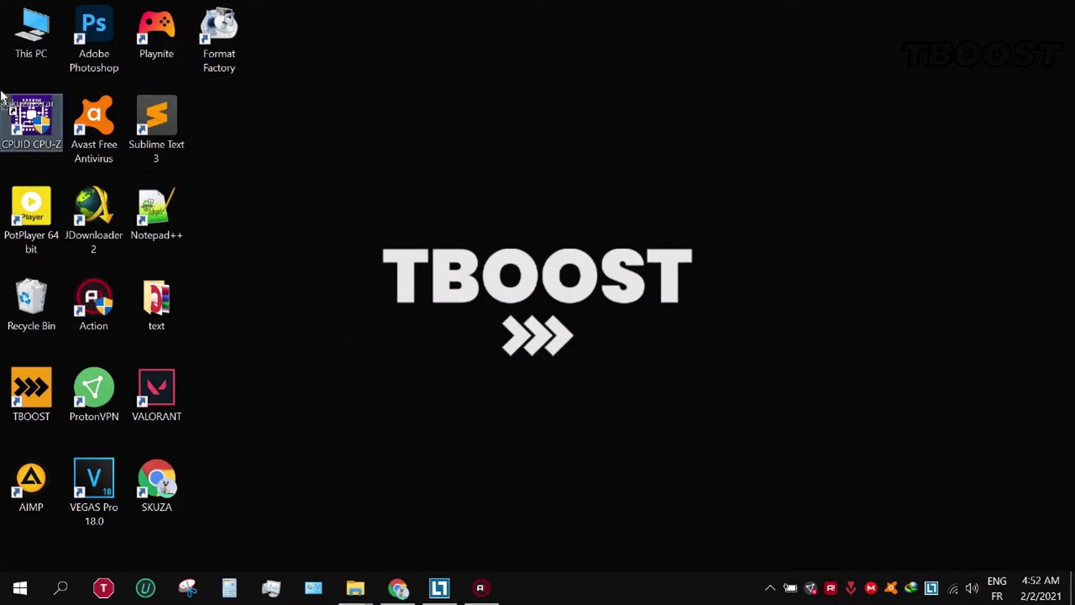
Drop Yakuza 3.rar on the desktop and extract it there.
{"action": "left_click_drag", "start_coordinate": [17, 74], "coordinate": [27, 102]}
{"action": "right_click", "coordinate": [34, 88]}
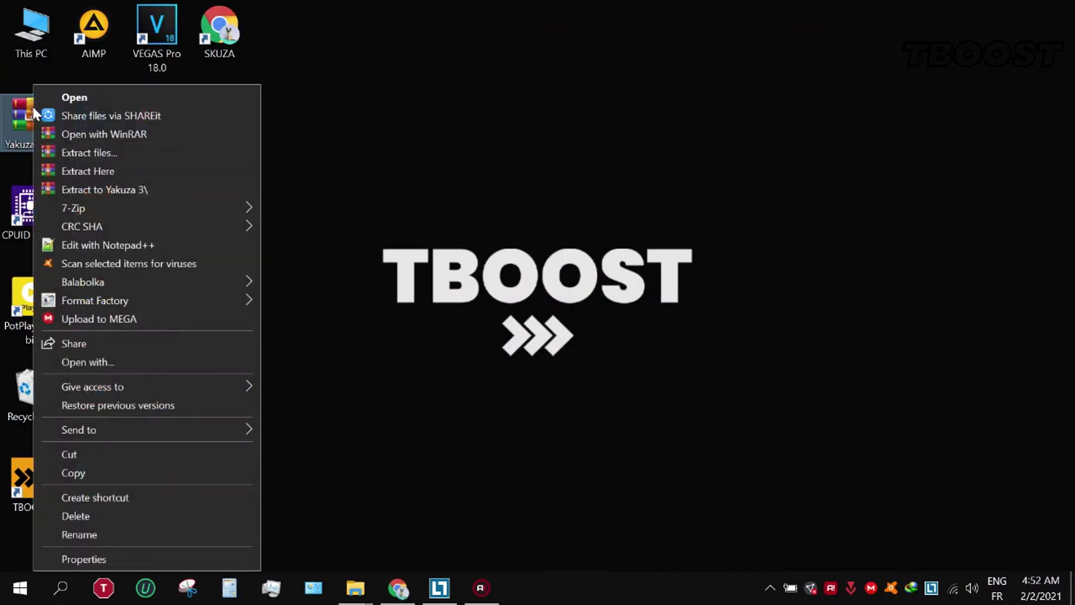
{"action": "left_click", "coordinate": [102, 171]}
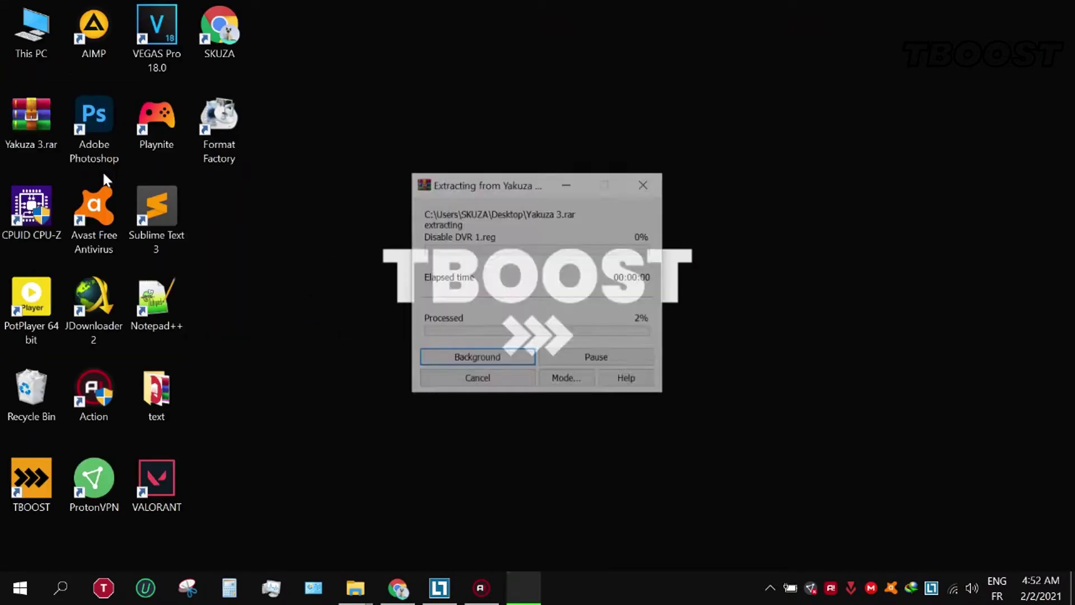
Open the extracted Yakuza 3 folder maximized and copy its Yakuza3 subfolder.
{"action": "double_click", "coordinate": [31, 118]}
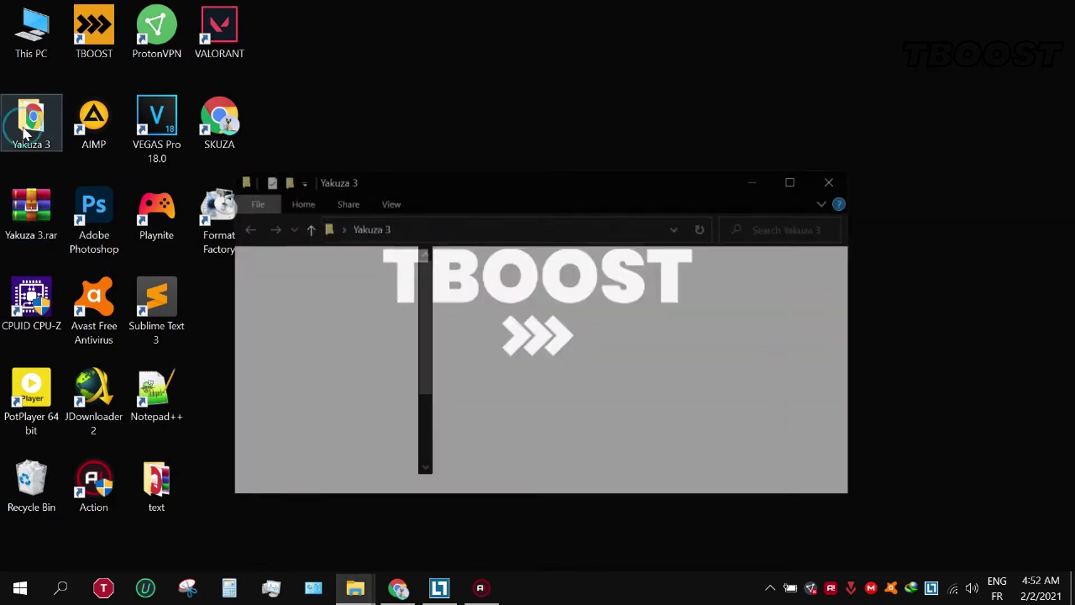
{"action": "double_click", "coordinate": [417, 177]}
{"action": "right_click", "coordinate": [364, 126]}
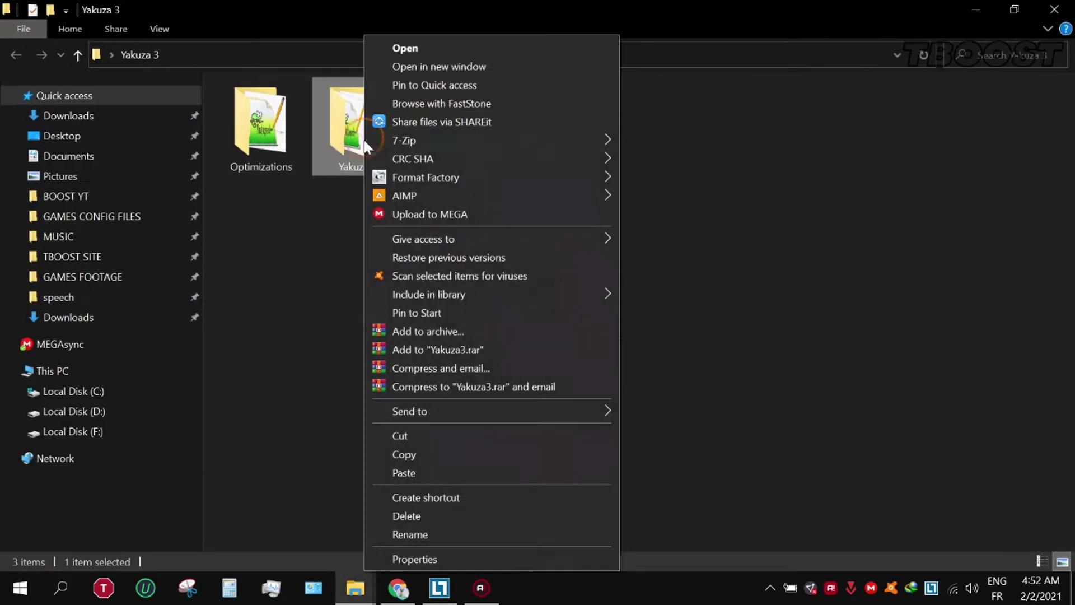
{"action": "left_click", "coordinate": [454, 454]}
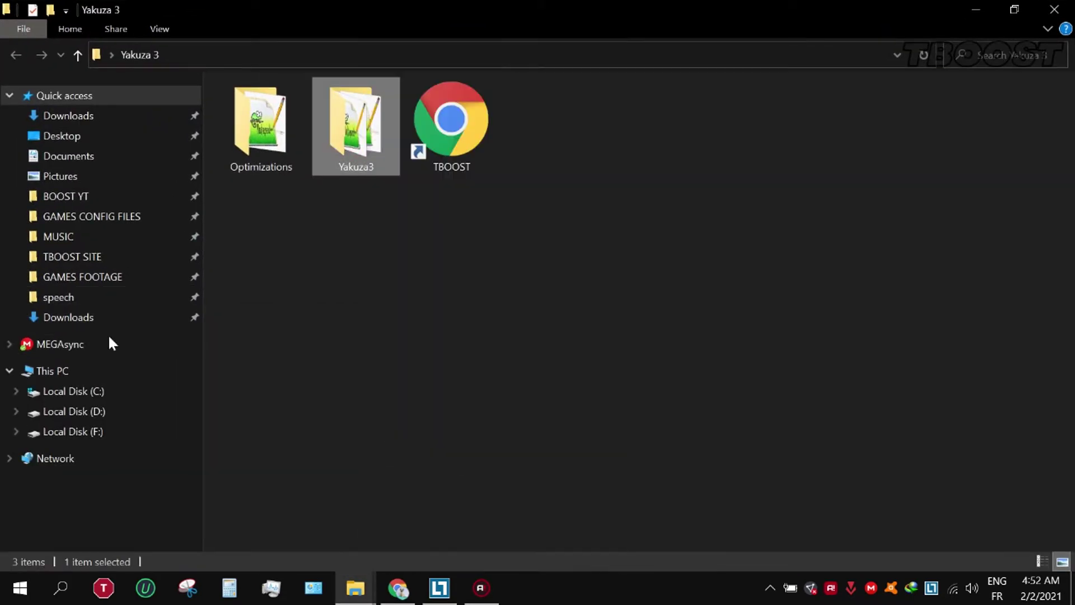
{"action": "left_click", "coordinate": [104, 368]}
Navigate to C:\Users\<user>\AppData\Local\Sega.
{"action": "left_click", "coordinate": [323, 124]}
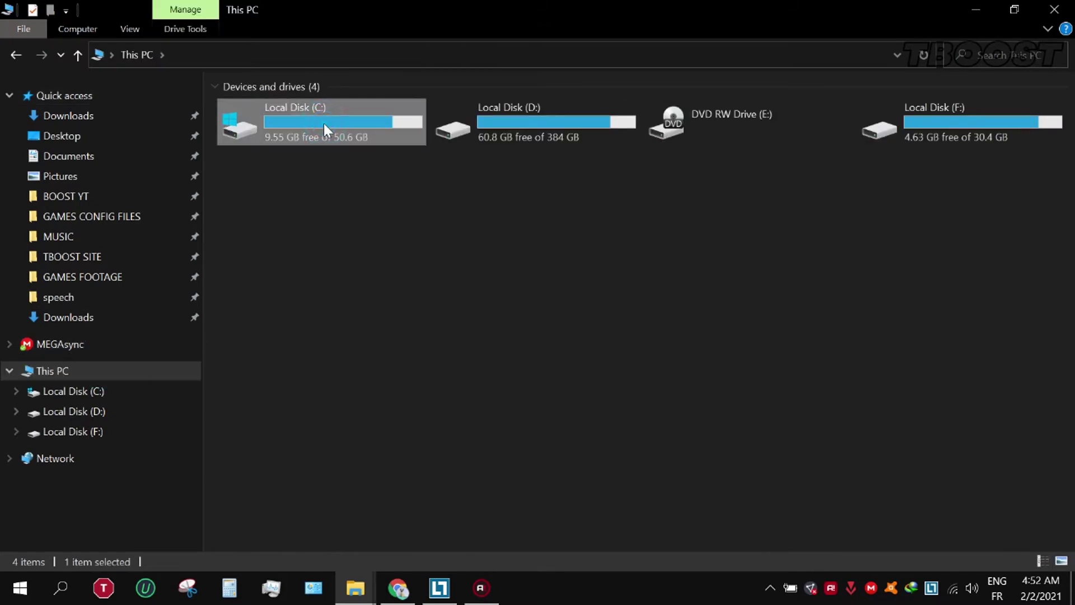
{"action": "double_click", "coordinate": [324, 124]}
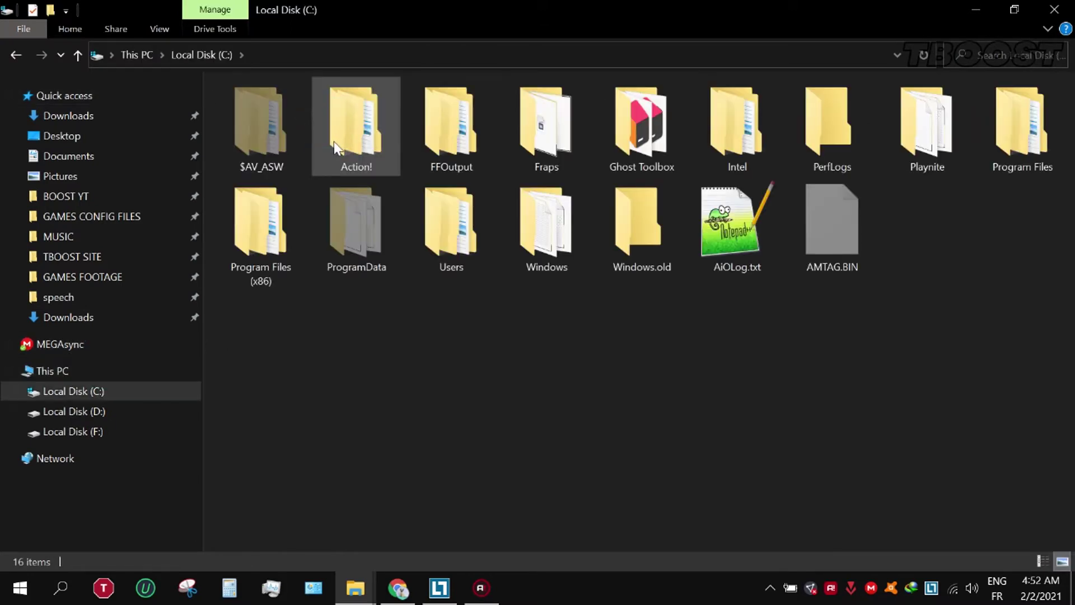
{"action": "double_click", "coordinate": [458, 231]}
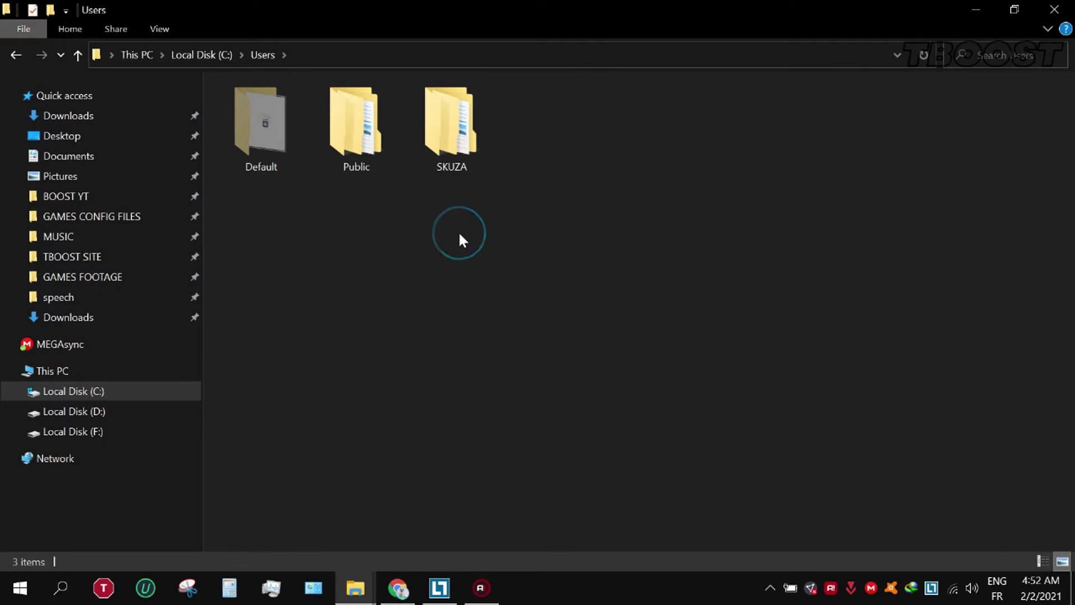
{"action": "double_click", "coordinate": [412, 144]}
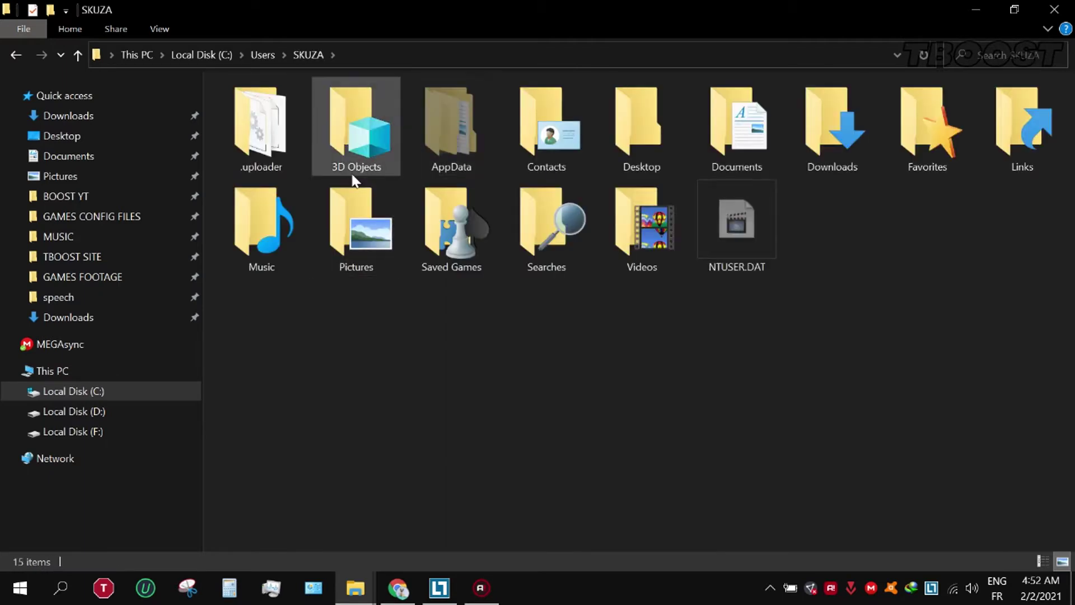
{"action": "double_click", "coordinate": [440, 142]}
{"action": "left_click", "coordinate": [272, 118]}
{"action": "double_click", "coordinate": [274, 119]}
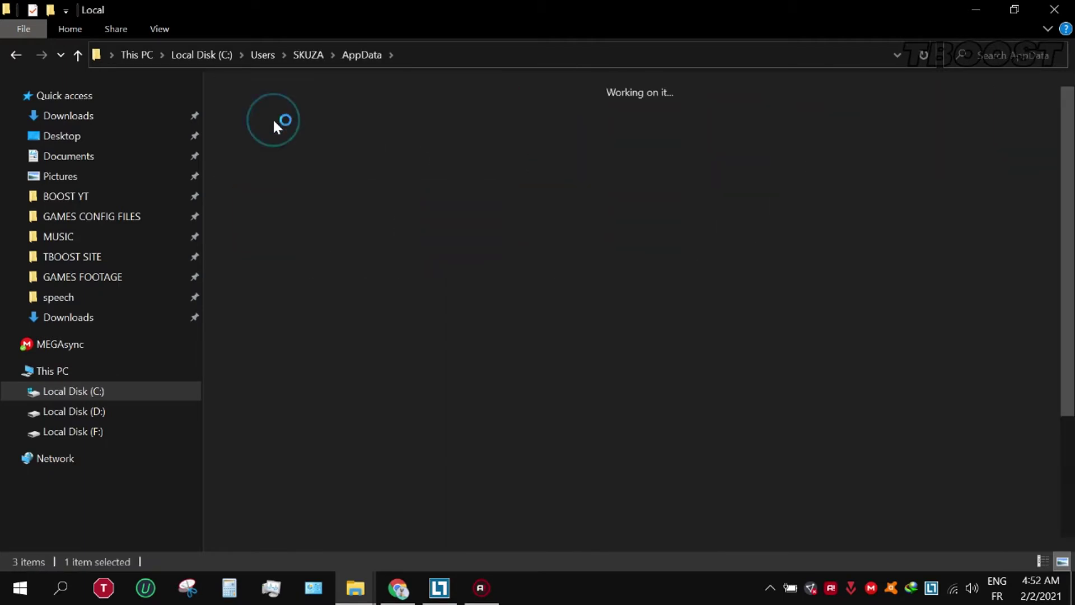
{"action": "scroll", "coordinate": [1073, 320], "scroll_direction": "down", "scroll_amount": 1}
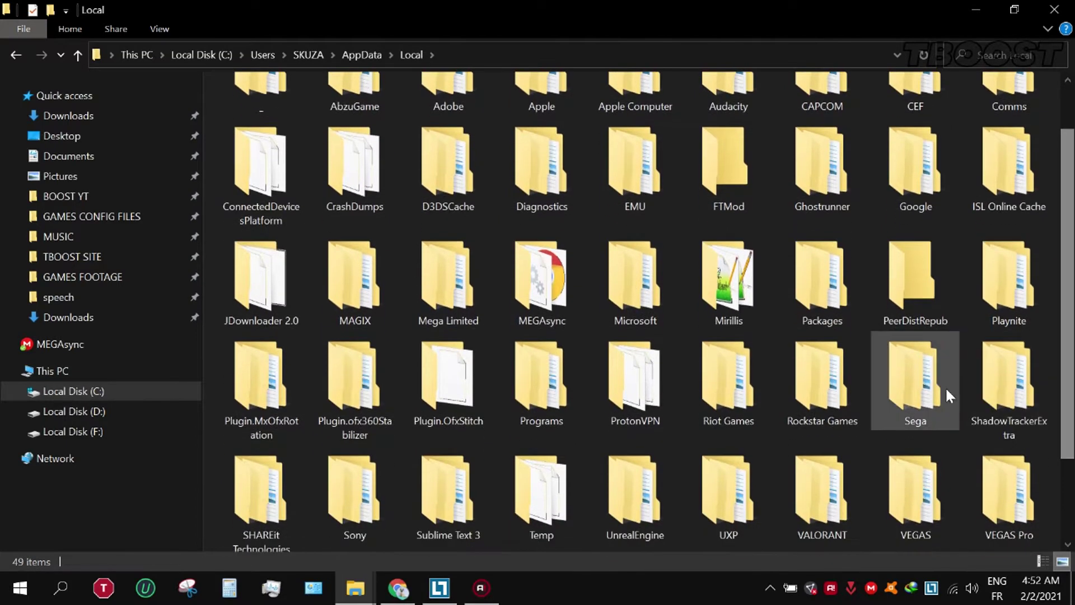
{"action": "double_click", "coordinate": [906, 387]}
Paste Yakuza3 into Sega, replacing existing files, and check the folder's properties.
{"action": "right_click", "coordinate": [348, 235]}
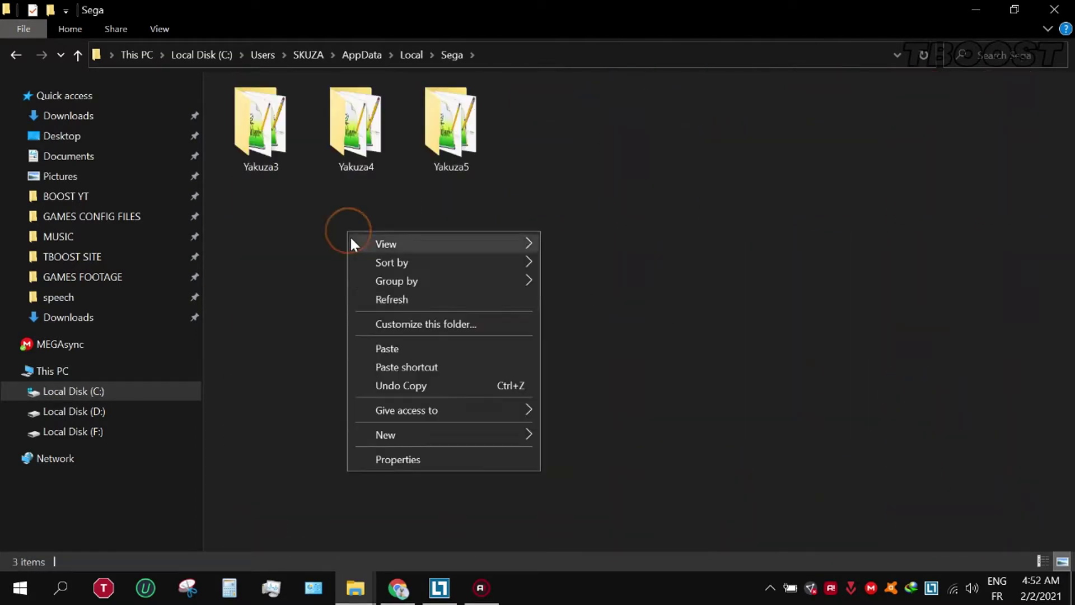
{"action": "left_click", "coordinate": [429, 353]}
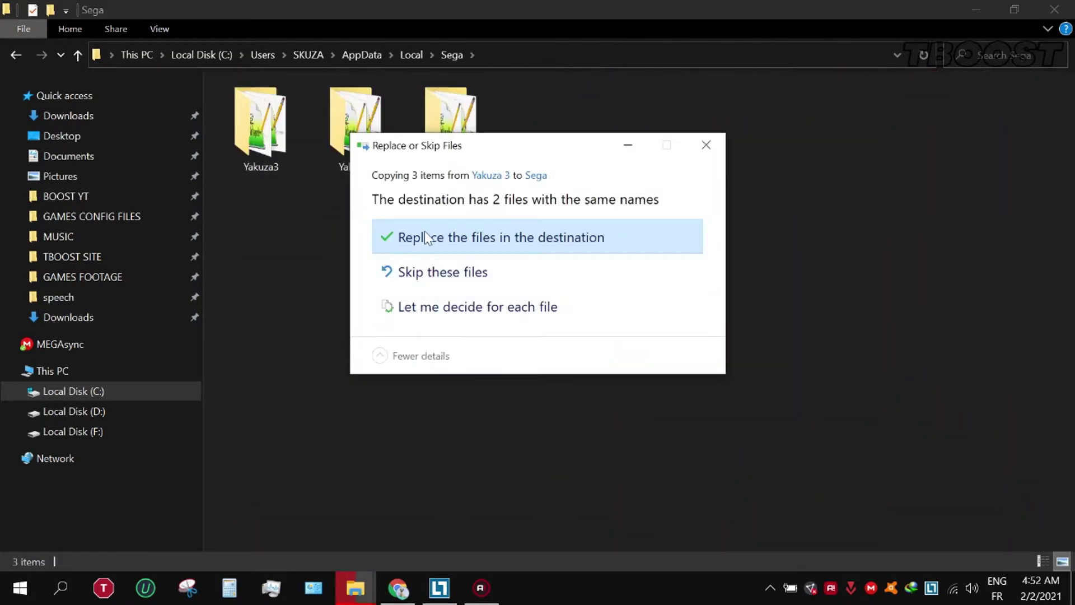
{"action": "left_click", "coordinate": [425, 233]}
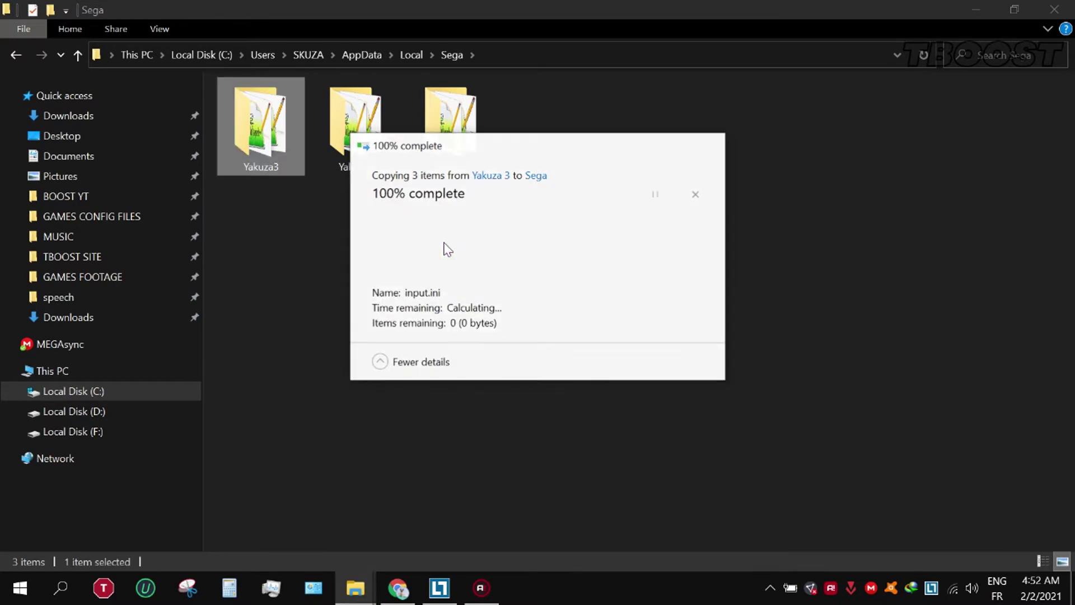
{"action": "right_click", "coordinate": [287, 127]}
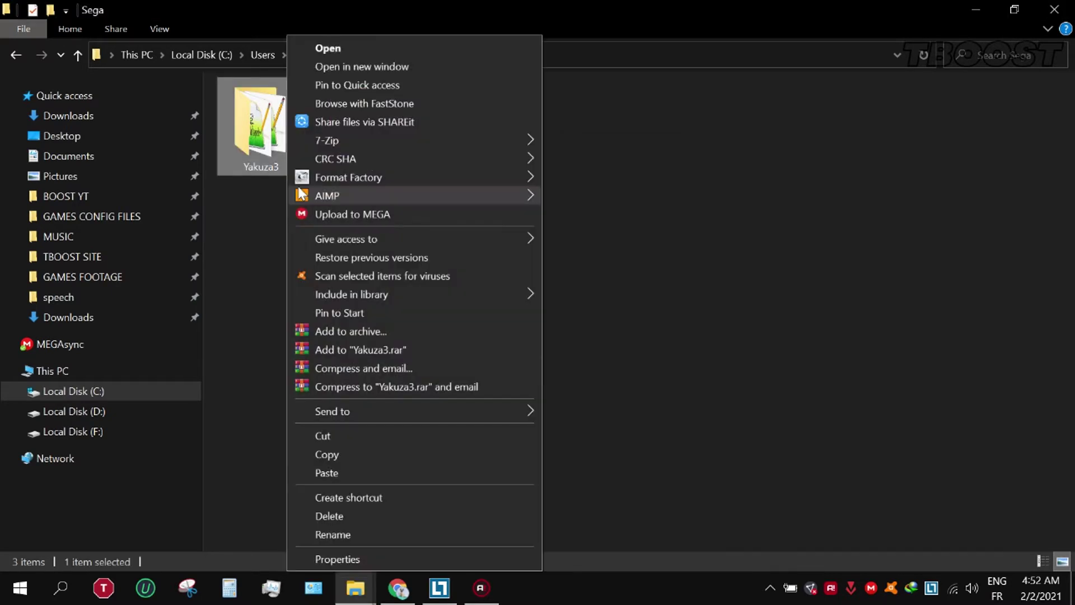
{"action": "left_click", "coordinate": [427, 555]}
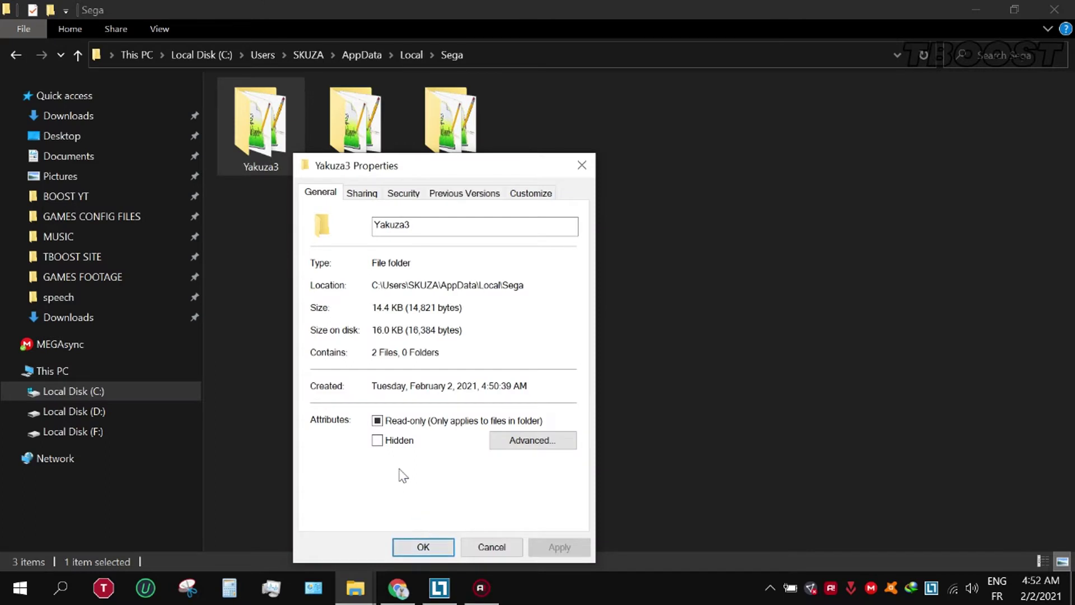
{"action": "left_click", "coordinate": [492, 547]}
Mark graphics.ini and input.ini inside Yakuza3 as read-only.
{"action": "double_click", "coordinate": [281, 161]}
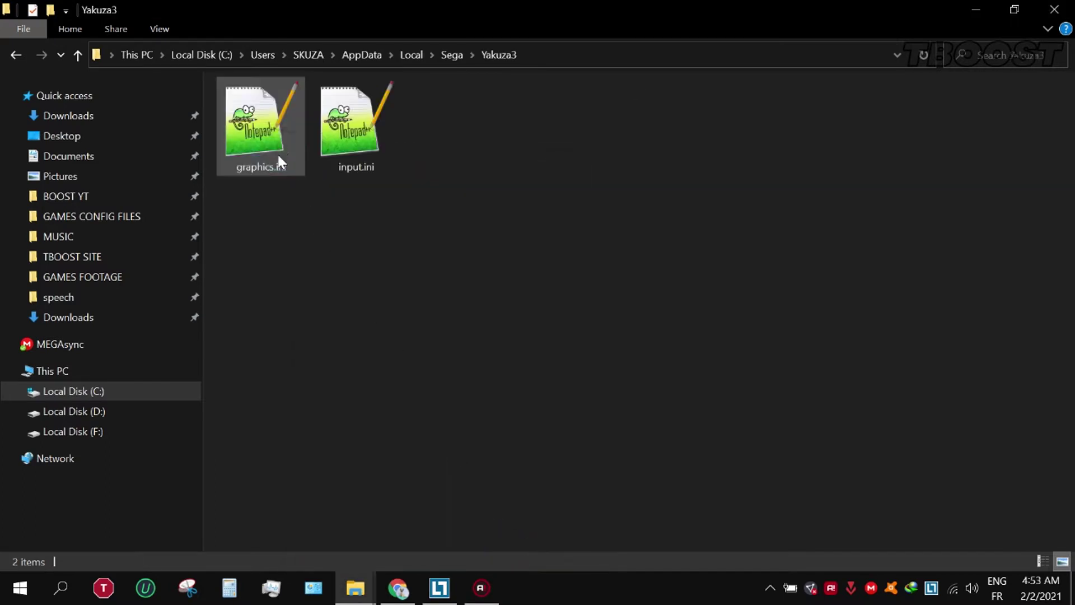
{"action": "left_click_drag", "start_coordinate": [287, 219], "coordinate": [363, 136]}
{"action": "right_click", "coordinate": [363, 131]}
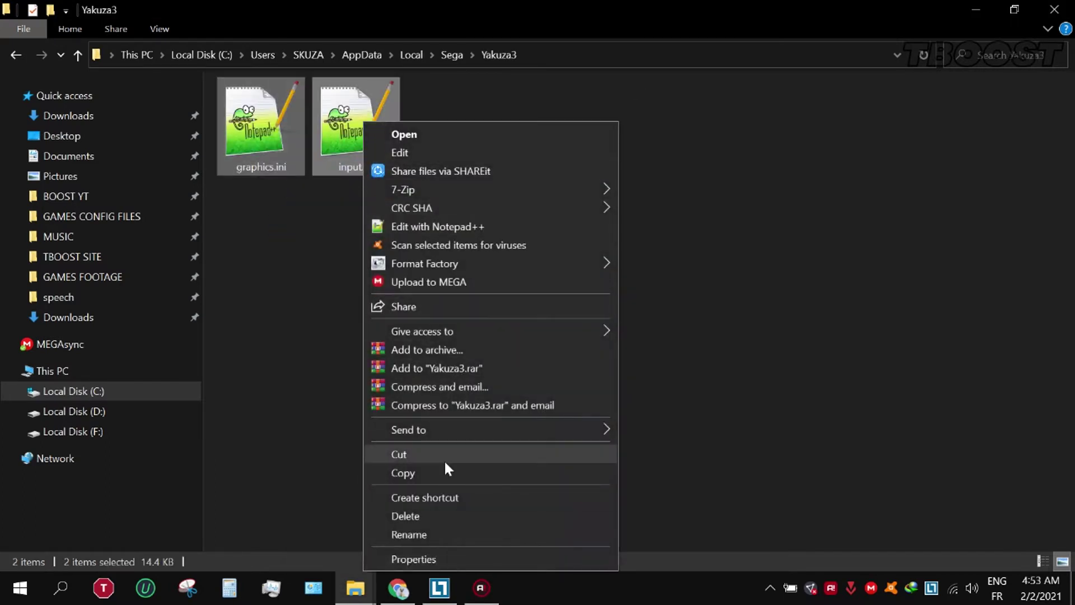
{"action": "left_click", "coordinate": [459, 554]}
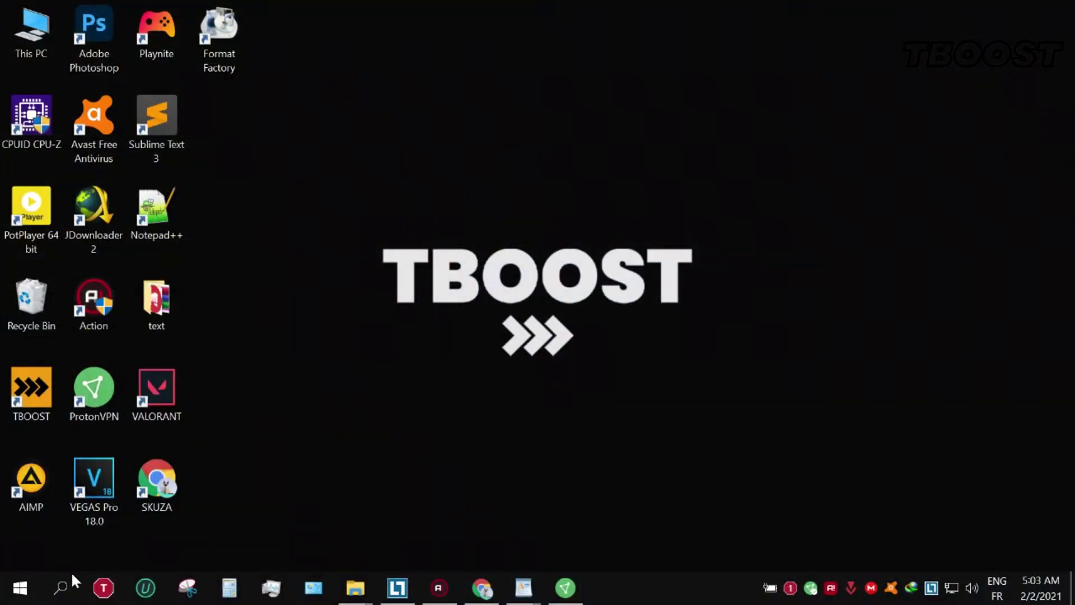
{"action": "left_click", "coordinate": [62, 588]}
{"action": "type", "text": "folder"}
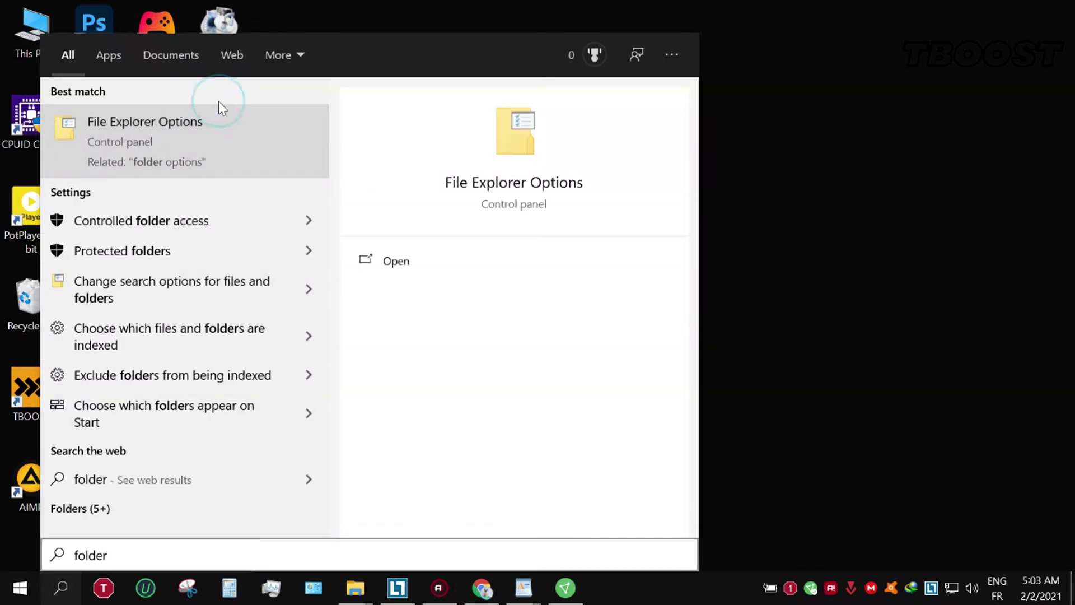
Enable 'Show hidden files, folders, and drives' in File Explorer Options and apply.
{"action": "left_click", "coordinate": [223, 109]}
{"action": "left_click", "coordinate": [155, 126]}
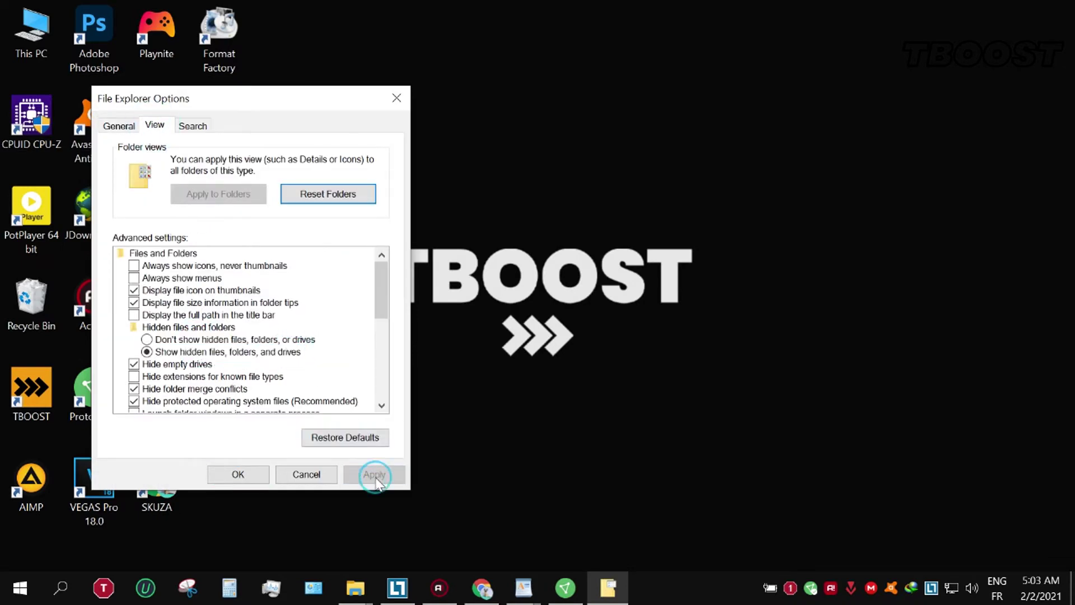
{"action": "left_click", "coordinate": [239, 476]}
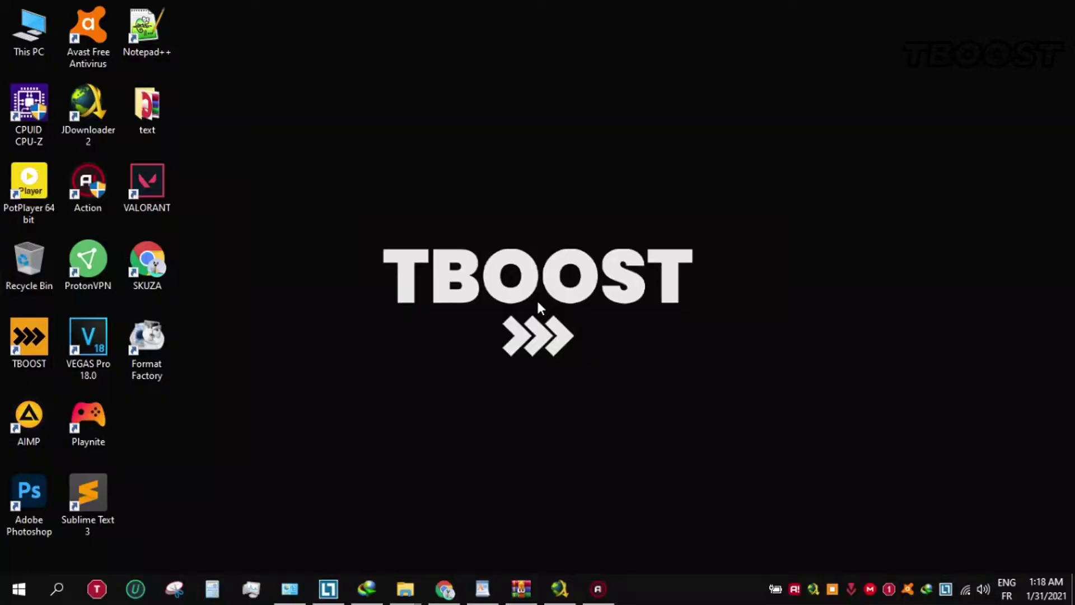
Go to the Gaming category of Windows Settings from the Start menu.
{"action": "left_click", "coordinate": [19, 589]}
{"action": "left_click", "coordinate": [18, 519]}
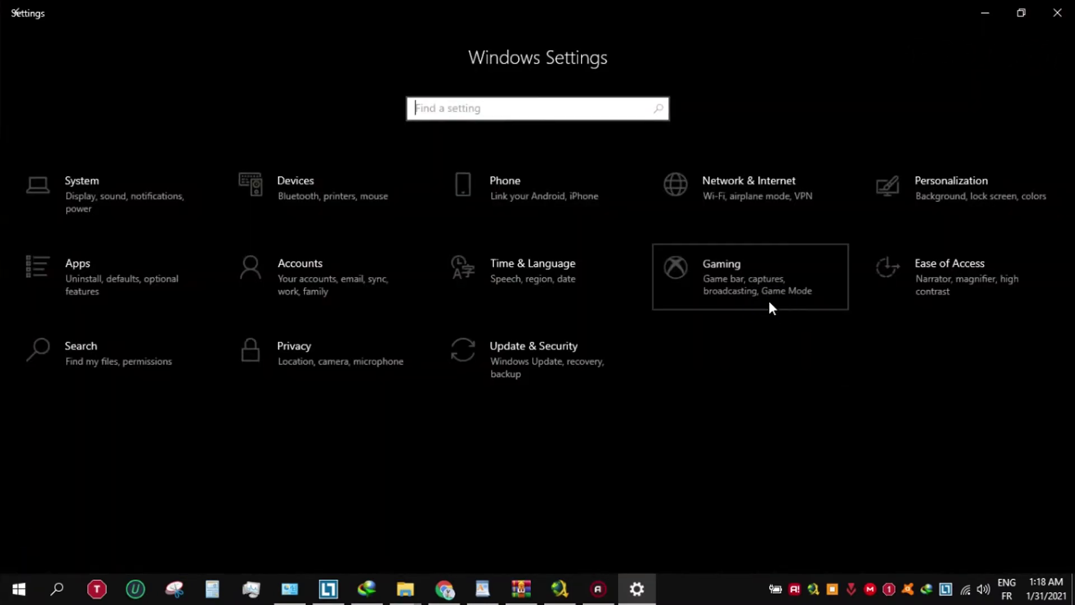
{"action": "left_click", "coordinate": [769, 302]}
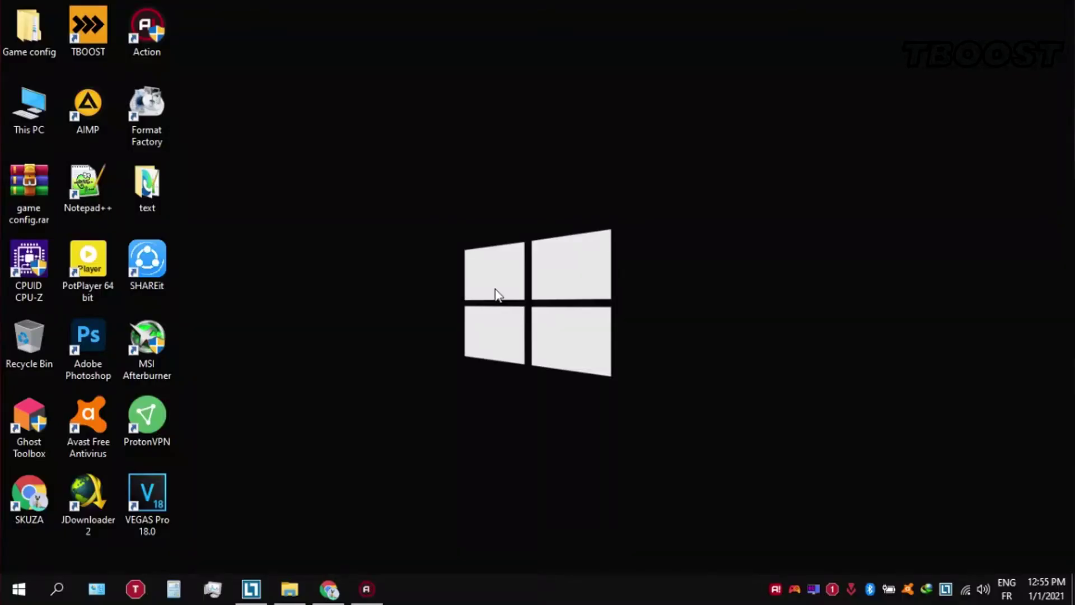
Open Ultimate Performance Command.txt from Game config > Optimizations in Notepad++.
{"action": "double_click", "coordinate": [37, 18]}
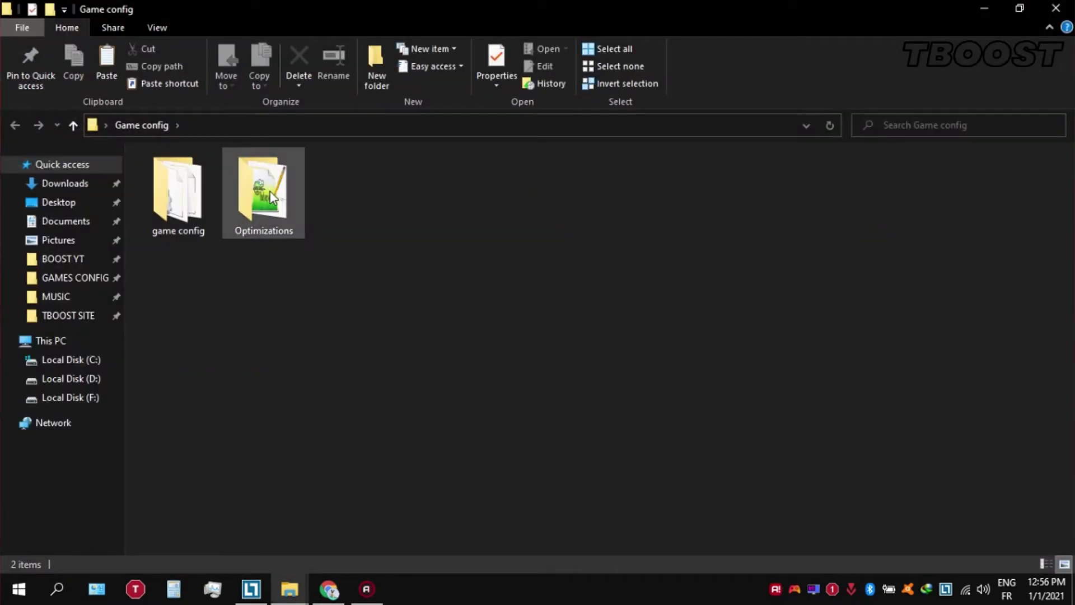
{"action": "double_click", "coordinate": [269, 194]}
{"action": "left_click", "coordinate": [269, 191]}
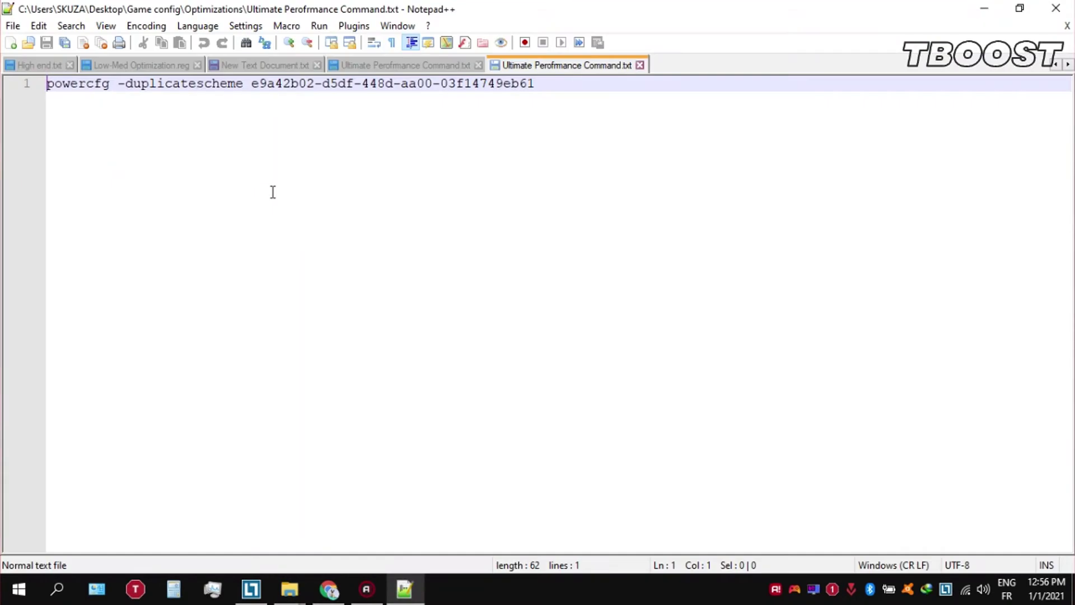
Copy the full powercfg -duplicatescheme command line.
{"action": "left_click_drag", "start_coordinate": [546, 97], "coordinate": [46, 84]}
{"action": "right_click", "coordinate": [124, 84]}
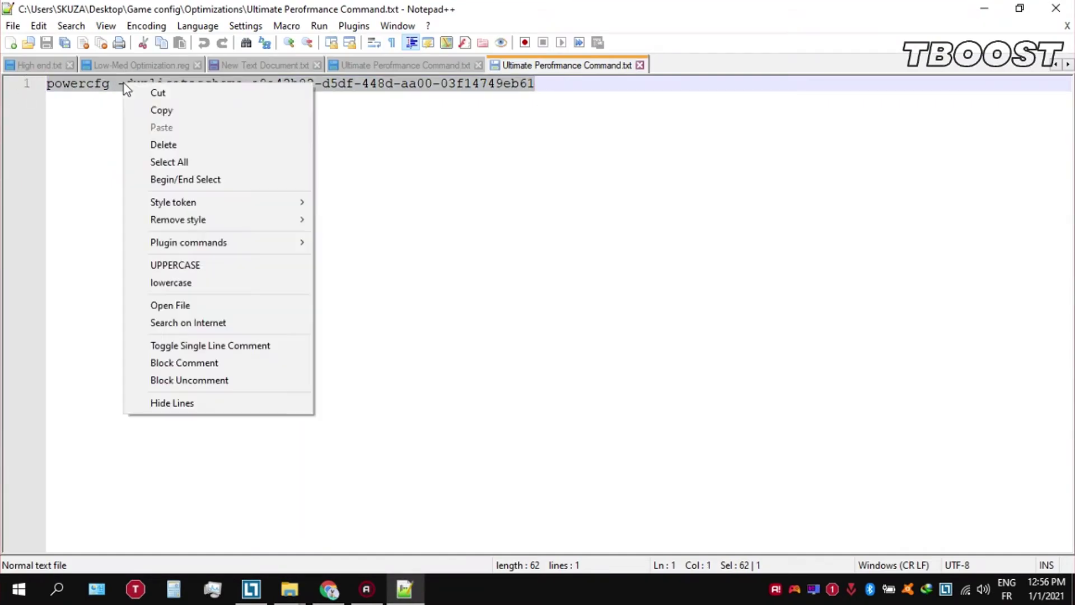
{"action": "left_click", "coordinate": [264, 111]}
Launch Command Prompt as administrator.
{"action": "left_click", "coordinate": [19, 589]}
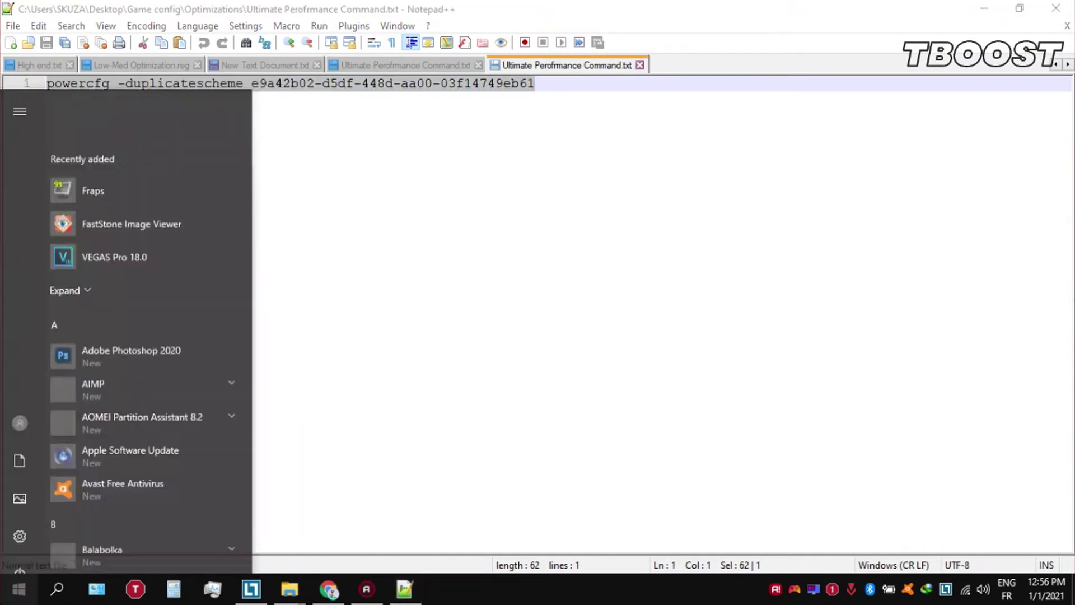
{"action": "type", "text": "cmd"}
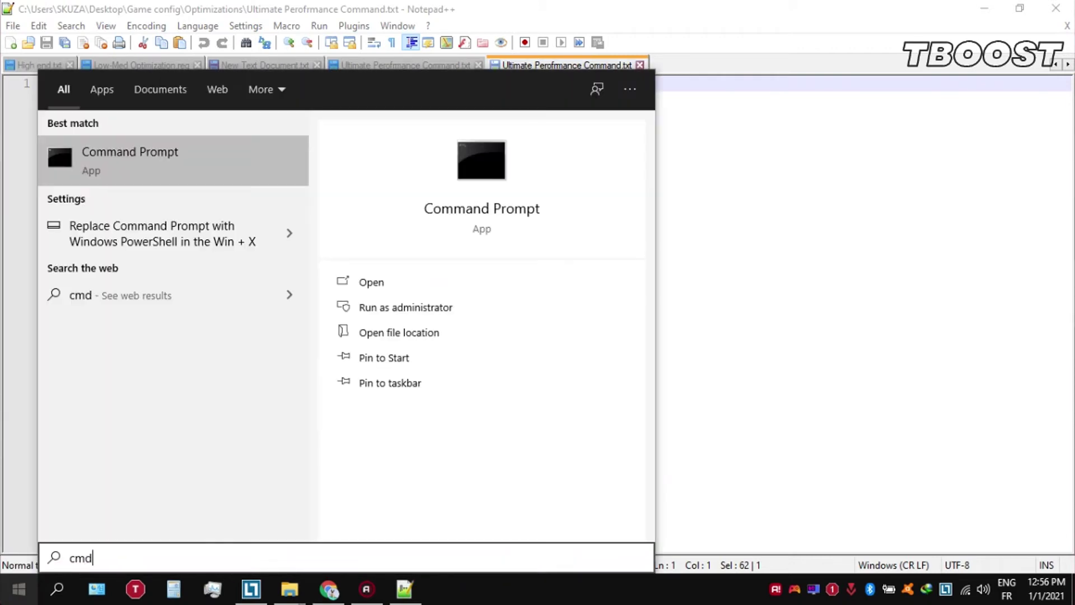
{"action": "right_click", "coordinate": [158, 151]}
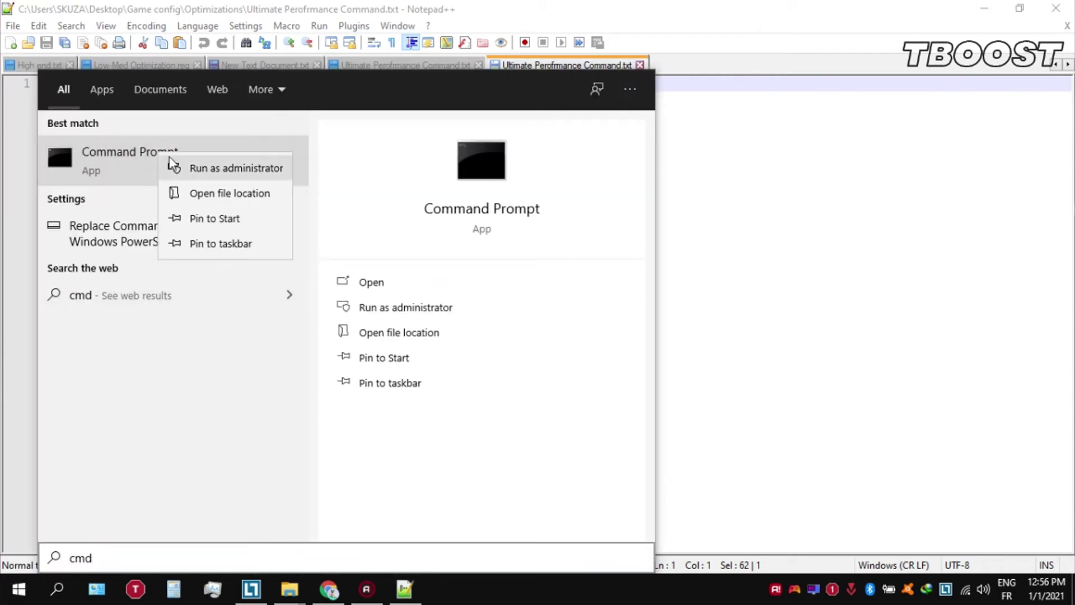
{"action": "left_click", "coordinate": [255, 169]}
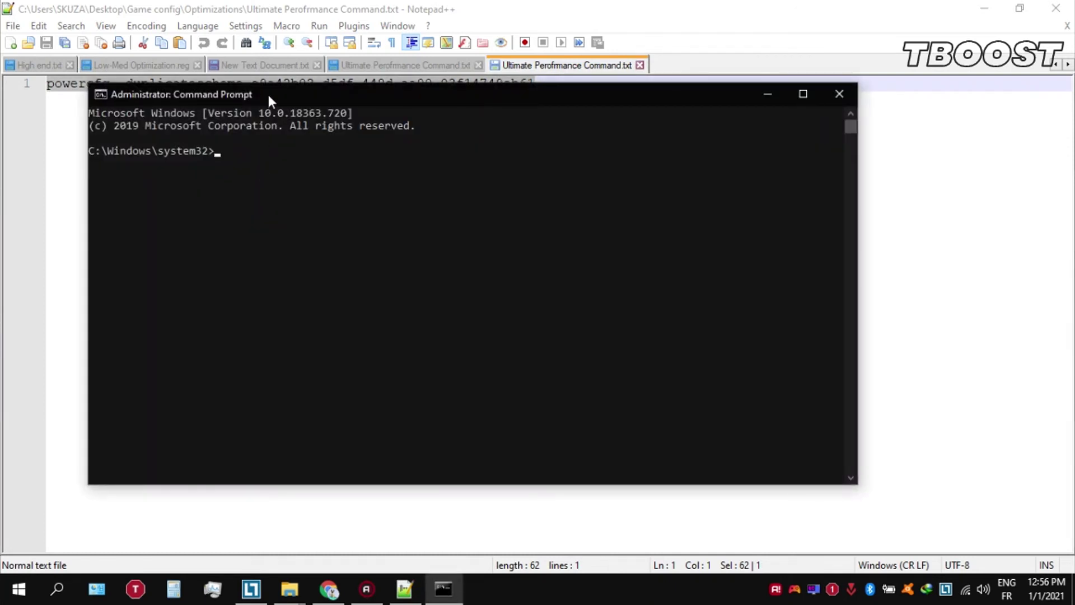
Paste and run the powercfg duplicate command, then close the console.
{"action": "right_click", "coordinate": [268, 94]}
{"action": "mouse_move", "coordinate": [320, 215]}
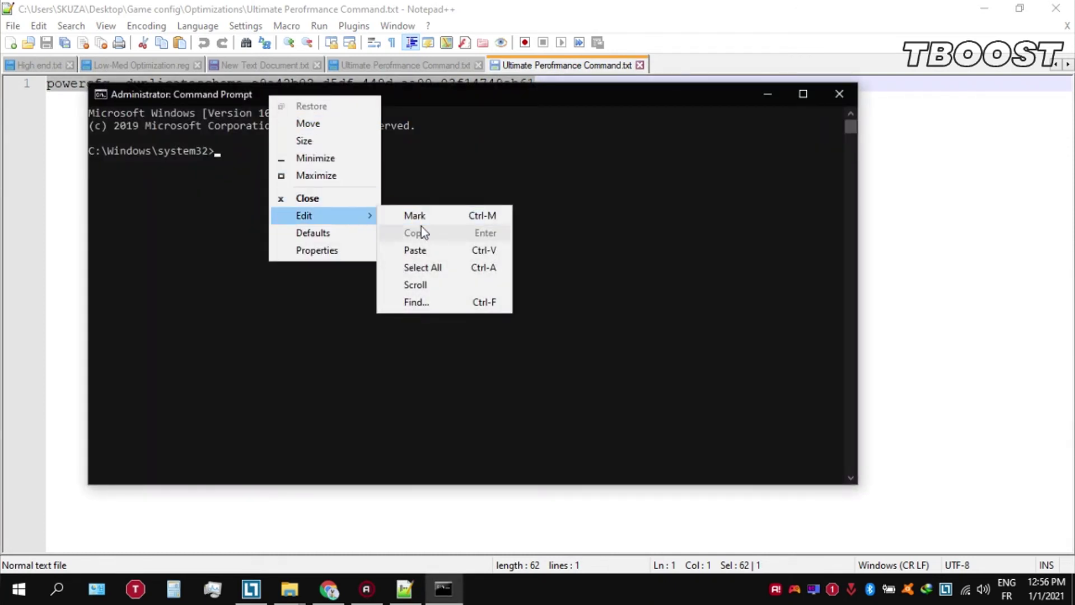
{"action": "left_click", "coordinate": [430, 250]}
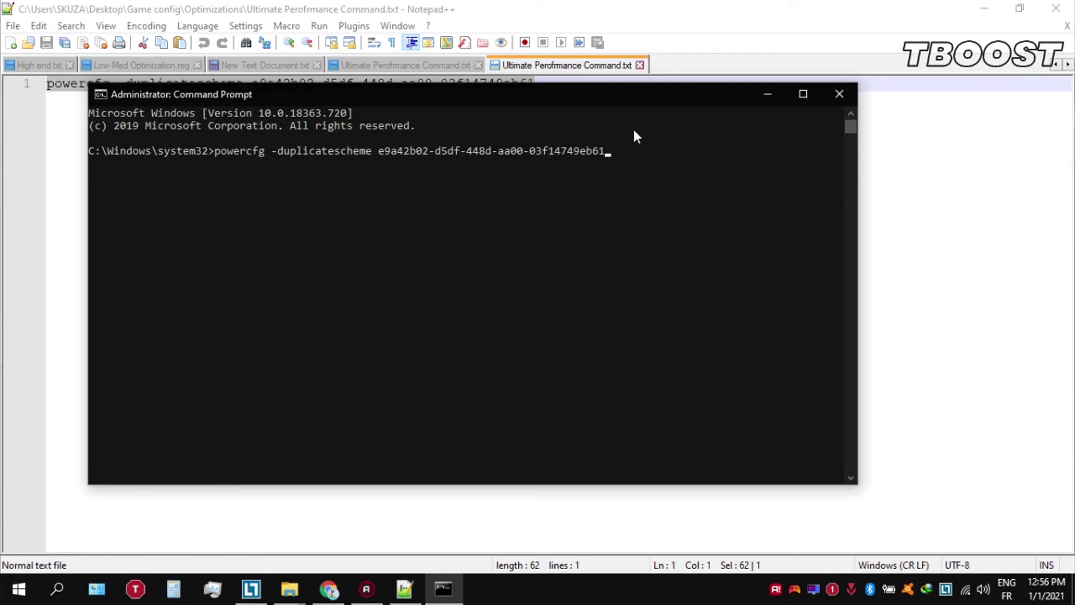
{"action": "key", "text": "Return"}
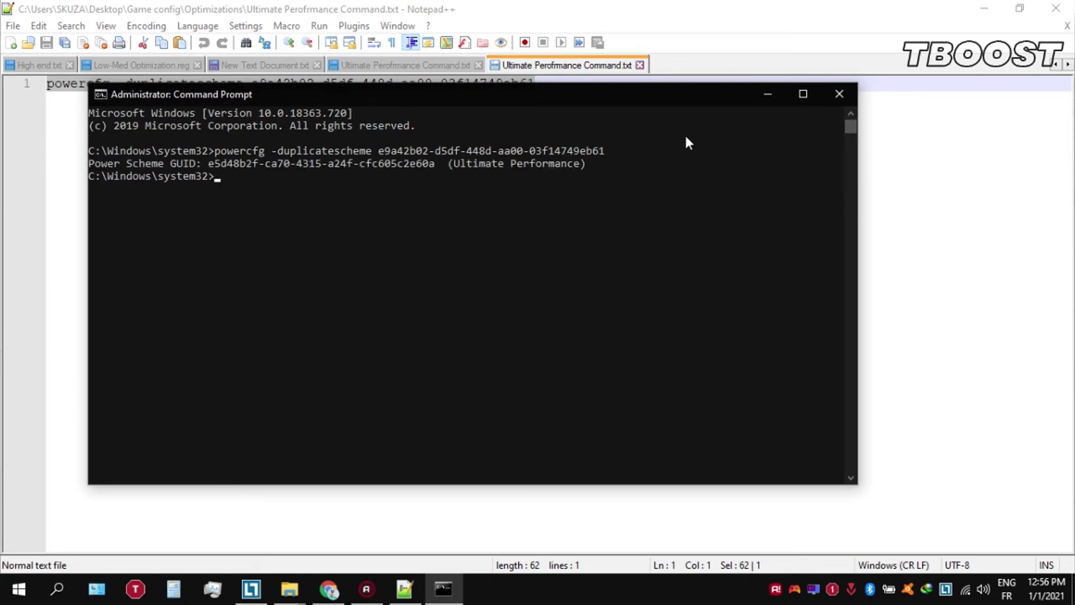
{"action": "left_click", "coordinate": [840, 95]}
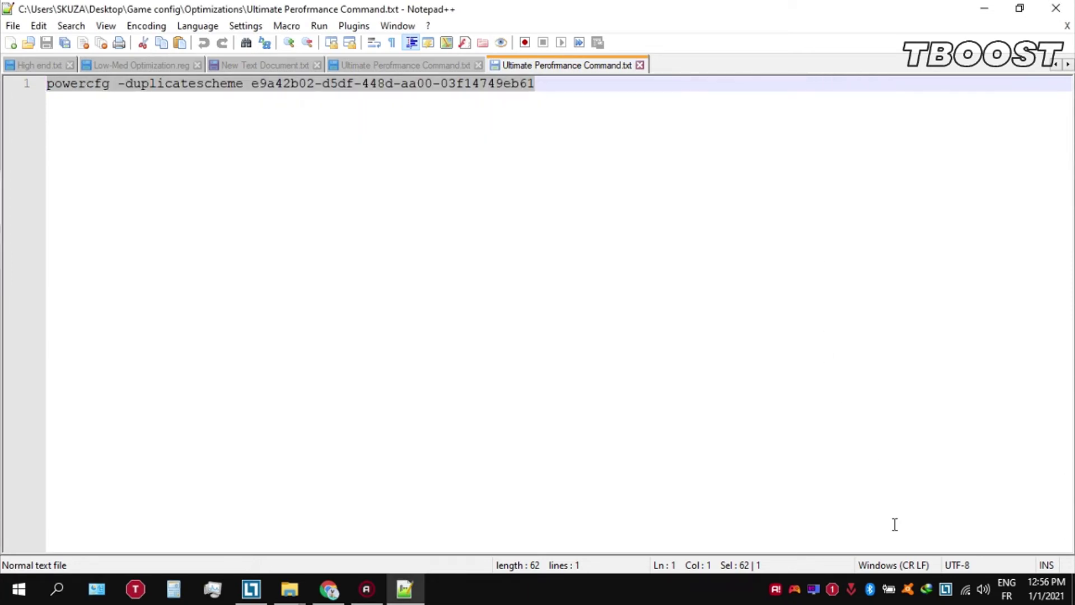
{"action": "right_click", "coordinate": [894, 588]}
{"action": "left_click", "coordinate": [913, 554]}
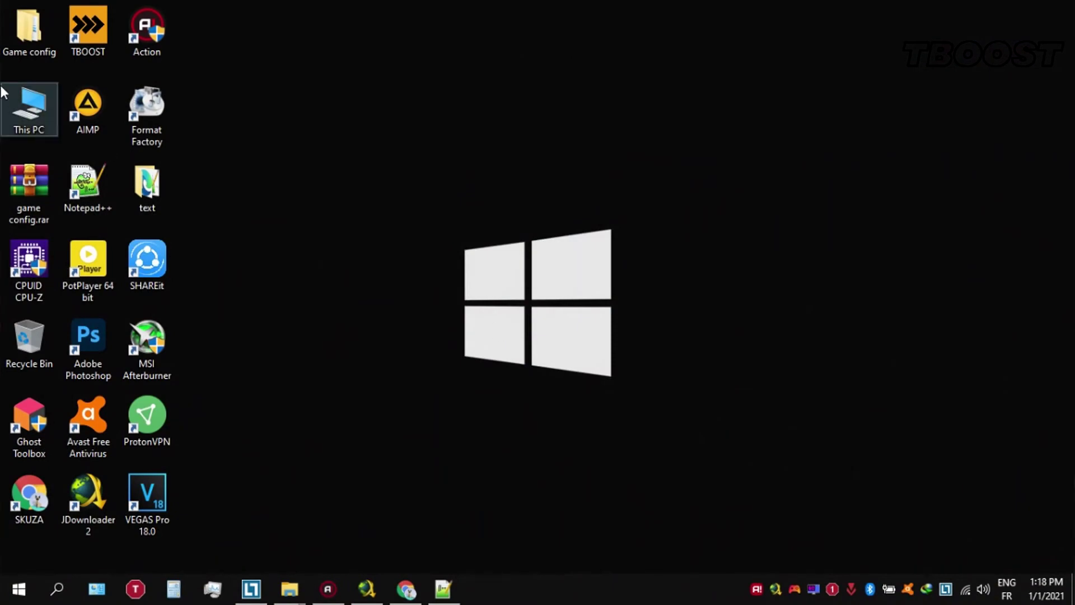
Browse to Game config > Optimizations > Reg Optimization Fixes.
{"action": "double_click", "coordinate": [22, 37]}
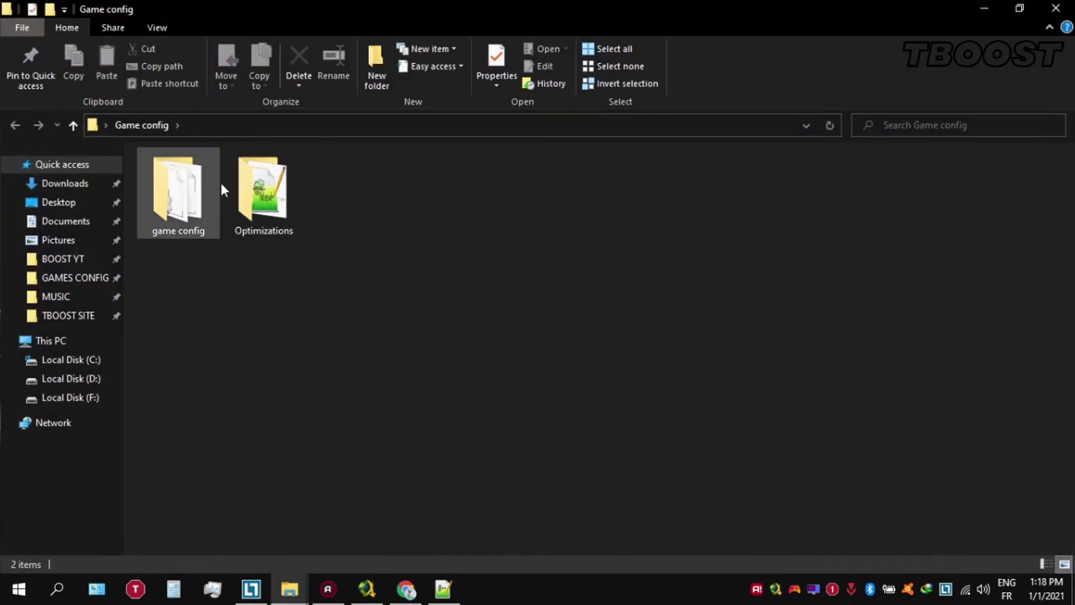
{"action": "double_click", "coordinate": [273, 181]}
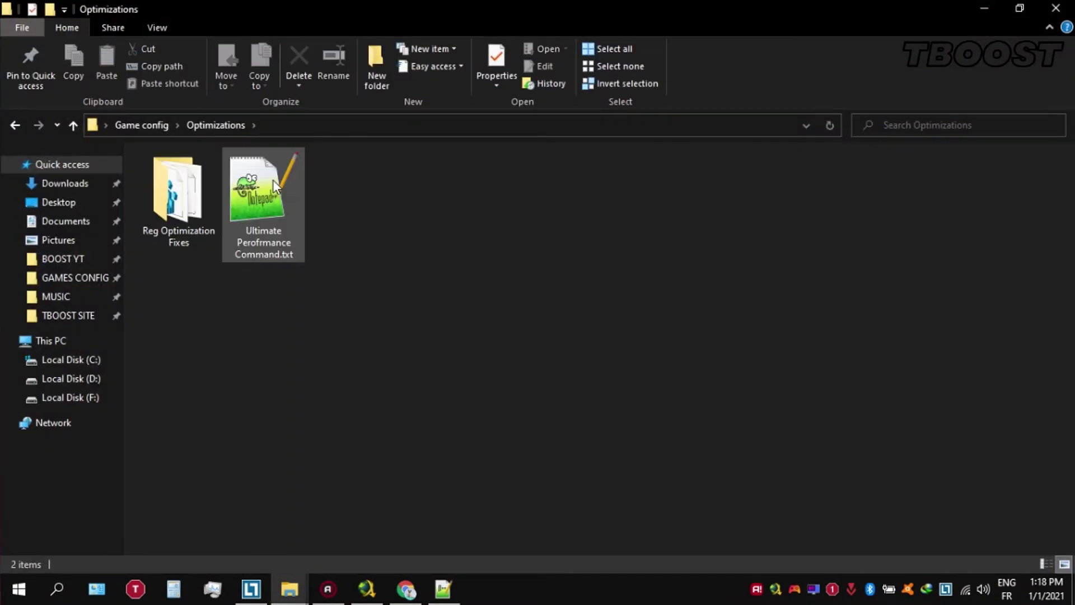
{"action": "double_click", "coordinate": [191, 197]}
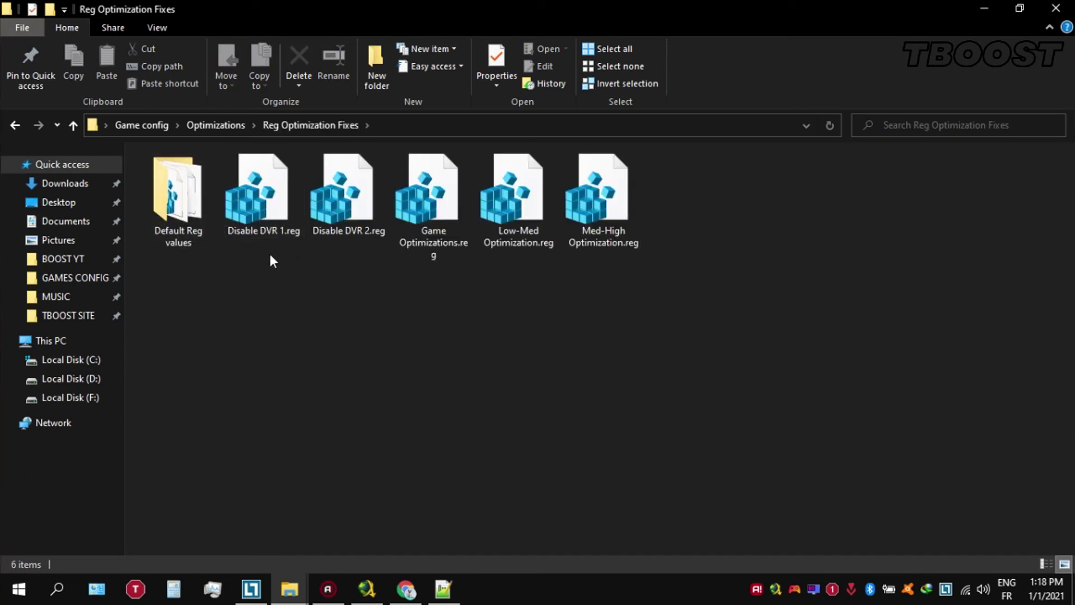
{"action": "left_click_drag", "start_coordinate": [270, 256], "coordinate": [284, 349]}
Merge Disable DVR 1.reg and Disable DVR 2.reg into the registry.
{"action": "double_click", "coordinate": [256, 197]}
{"action": "left_click", "coordinate": [658, 321]}
{"action": "left_click", "coordinate": [716, 297]}
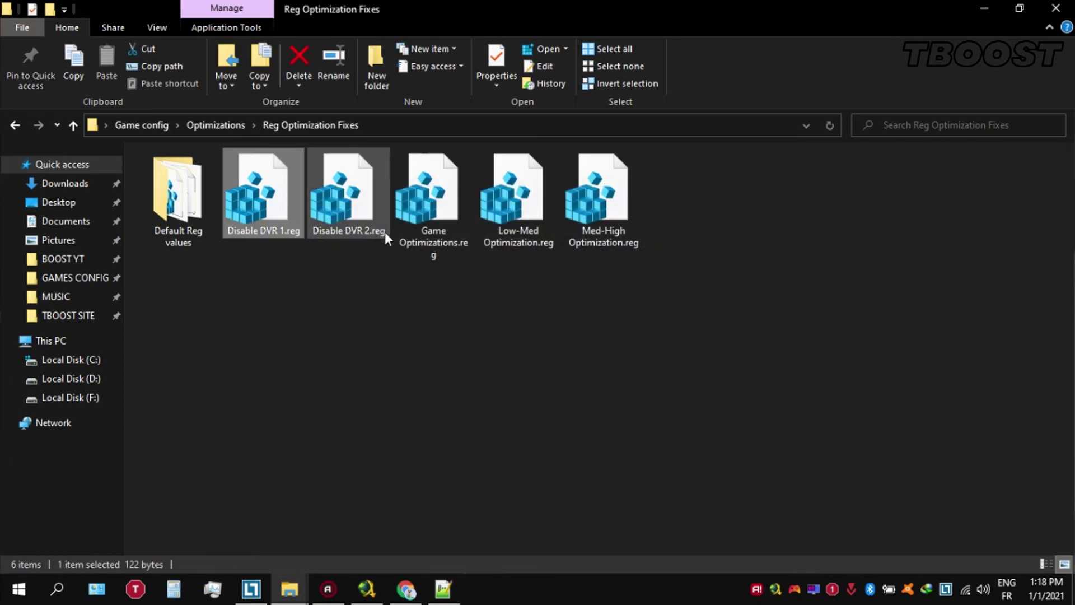
{"action": "double_click", "coordinate": [369, 218]}
{"action": "left_click", "coordinate": [644, 319]}
{"action": "left_click", "coordinate": [706, 294]}
Merge Game Optimizations.reg and Low-Med Optimization.reg into the registry.
{"action": "left_click", "coordinate": [452, 216]}
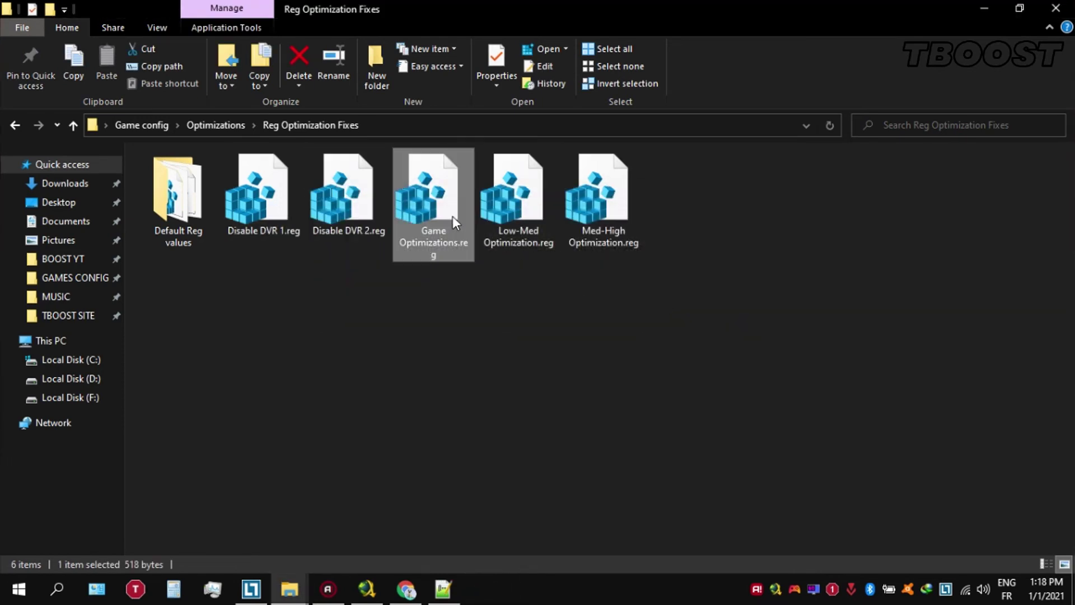
{"action": "double_click", "coordinate": [453, 216]}
{"action": "left_click", "coordinate": [651, 318]}
{"action": "left_click", "coordinate": [708, 294]}
{"action": "left_click", "coordinate": [545, 229]}
{"action": "double_click", "coordinate": [545, 228]}
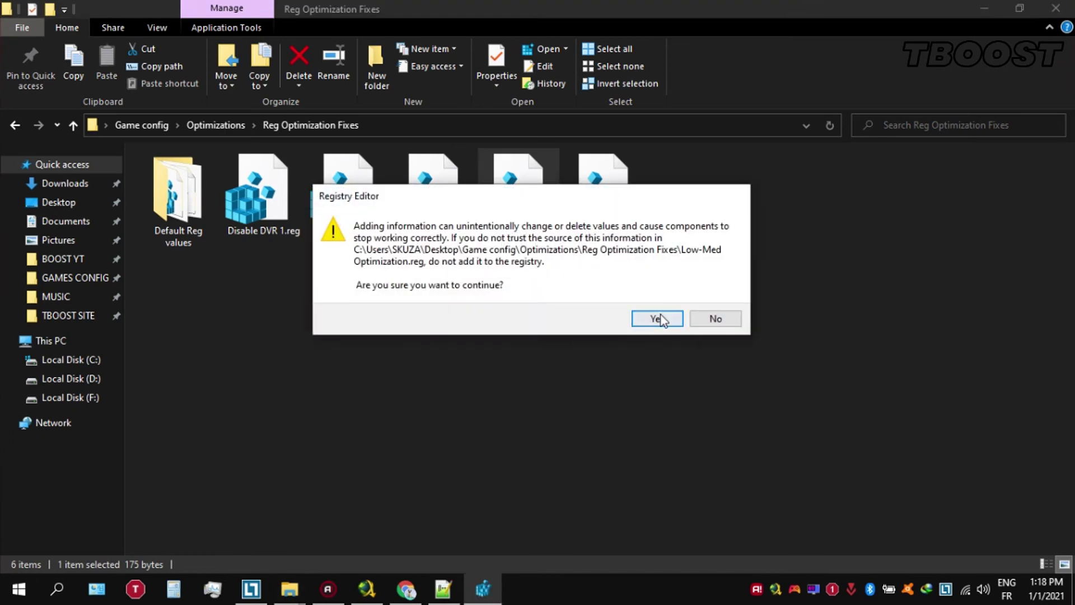
{"action": "left_click", "coordinate": [658, 319]}
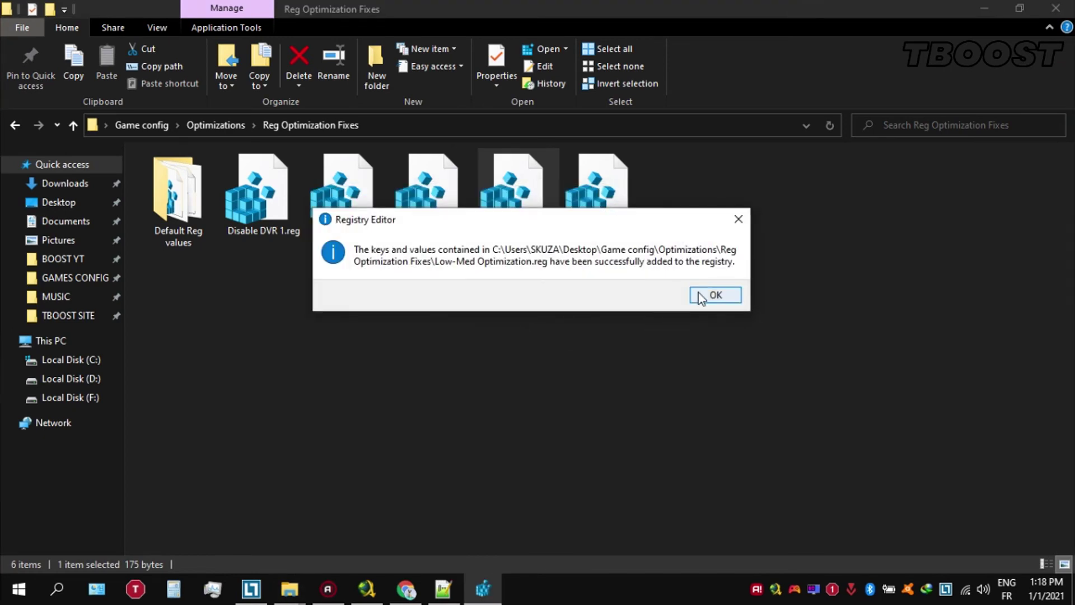
{"action": "left_click", "coordinate": [714, 295]}
{"action": "double_click", "coordinate": [201, 212]}
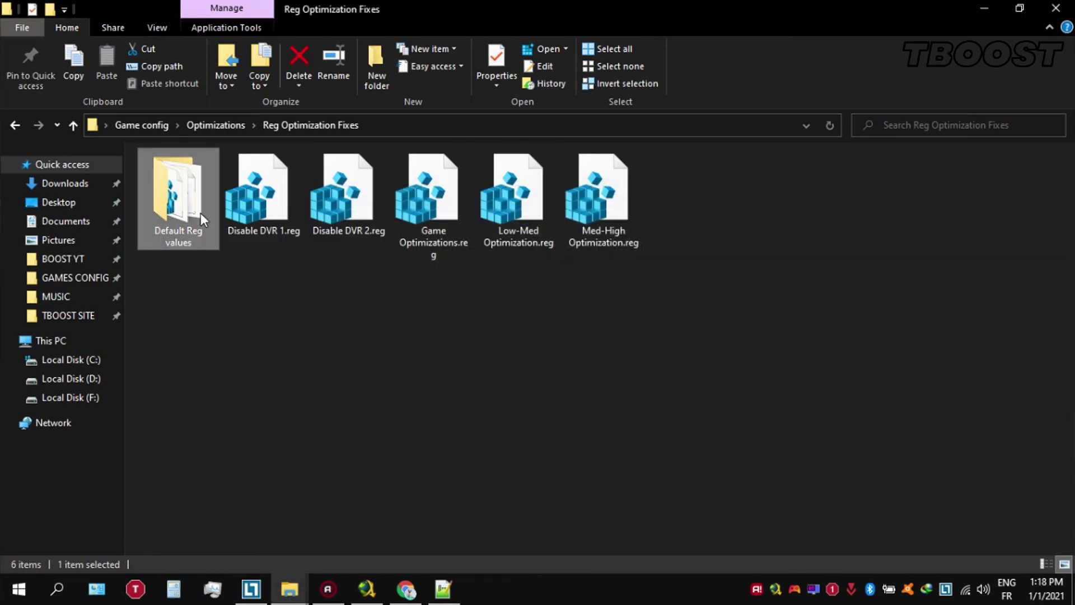
{"action": "mouse_move", "coordinate": [169, 274]}
{"action": "left_mouse_down"}
{"action": "mouse_move", "coordinate": [462, 157]}
{"action": "mouse_move", "coordinate": [499, 179]}
{"action": "left_mouse_up"}
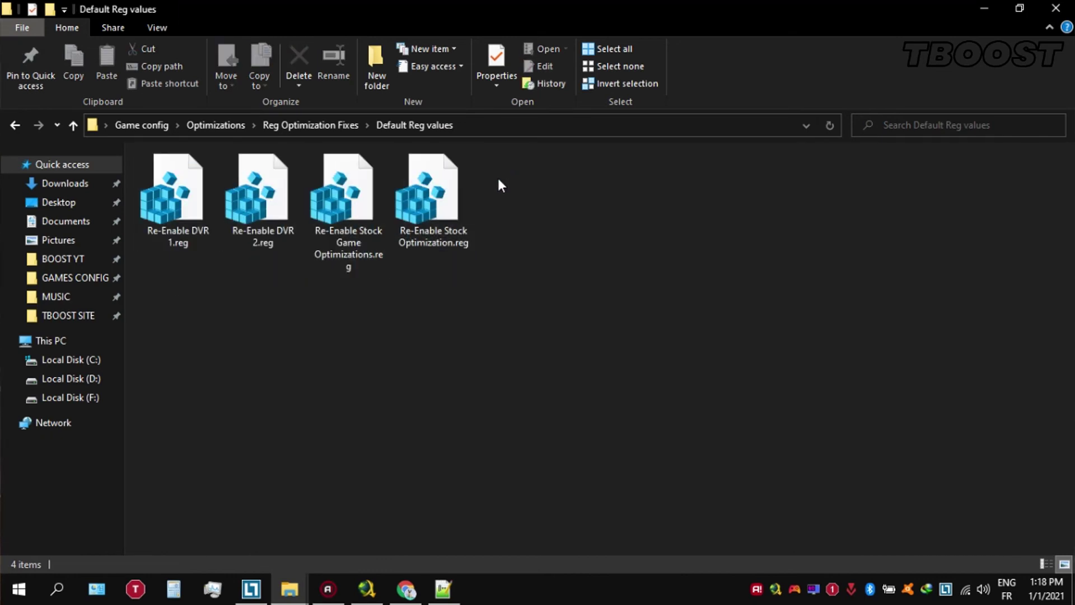
{"action": "left_click", "coordinate": [311, 126]}
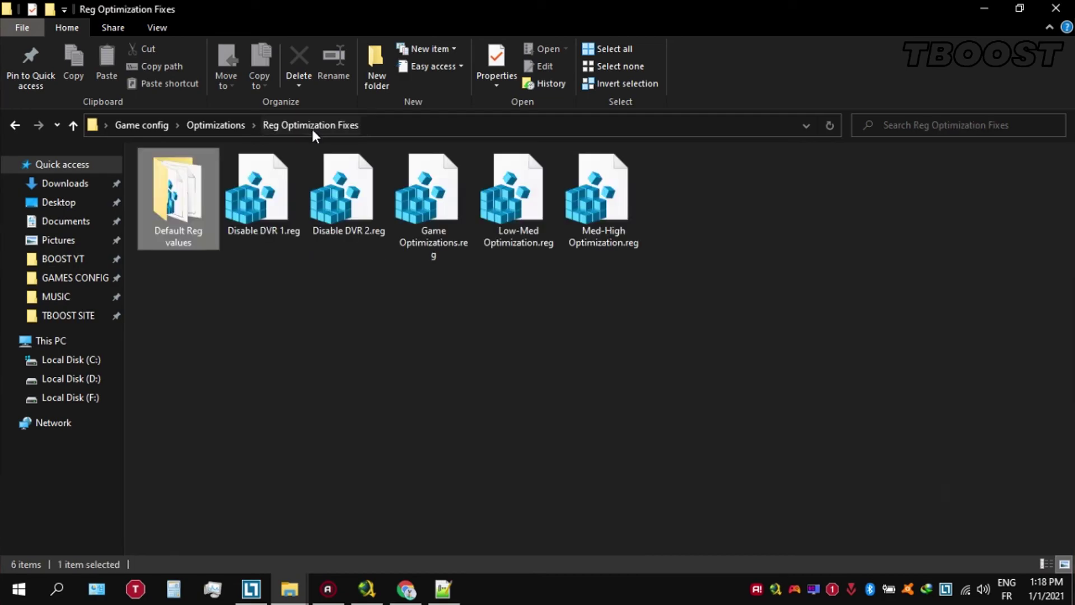